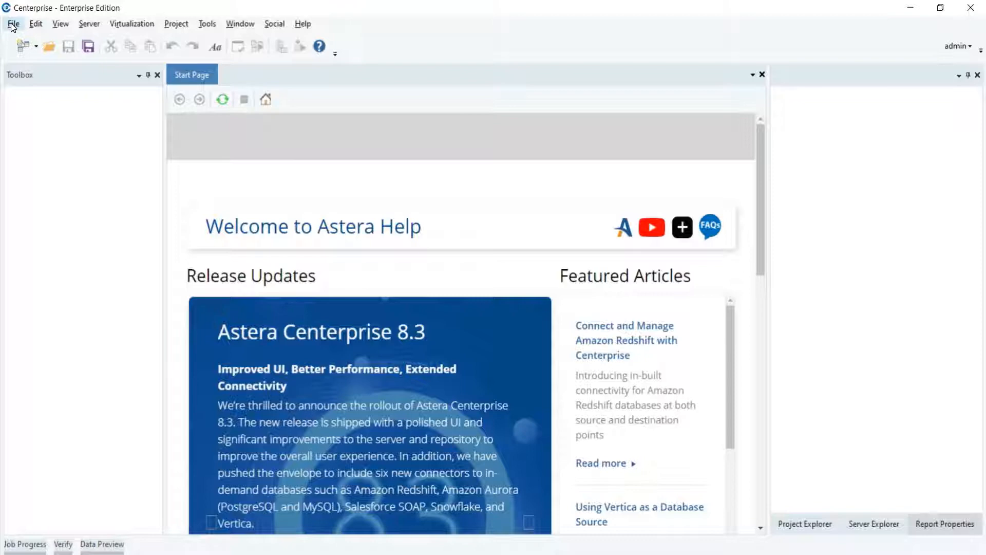
Step: Create a new report model using Pdf-SourceFile from the Sprint-Three folder as its source
left_click(13, 24)
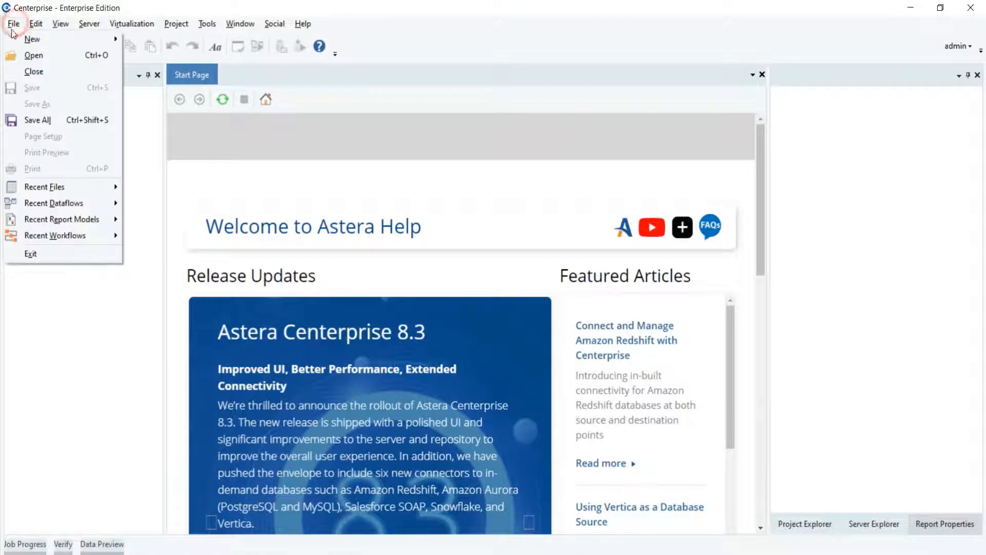
mouse_move(45, 40)
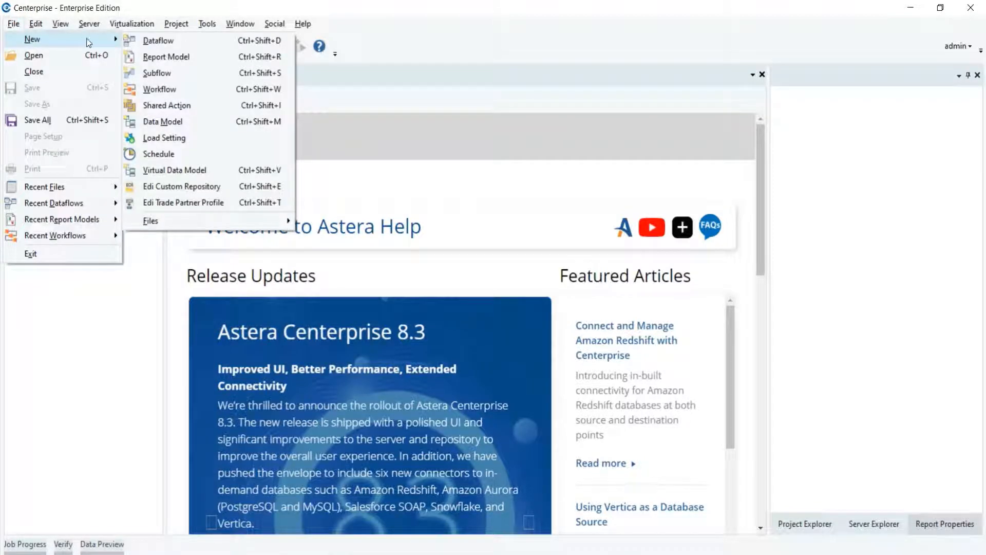
left_click(154, 57)
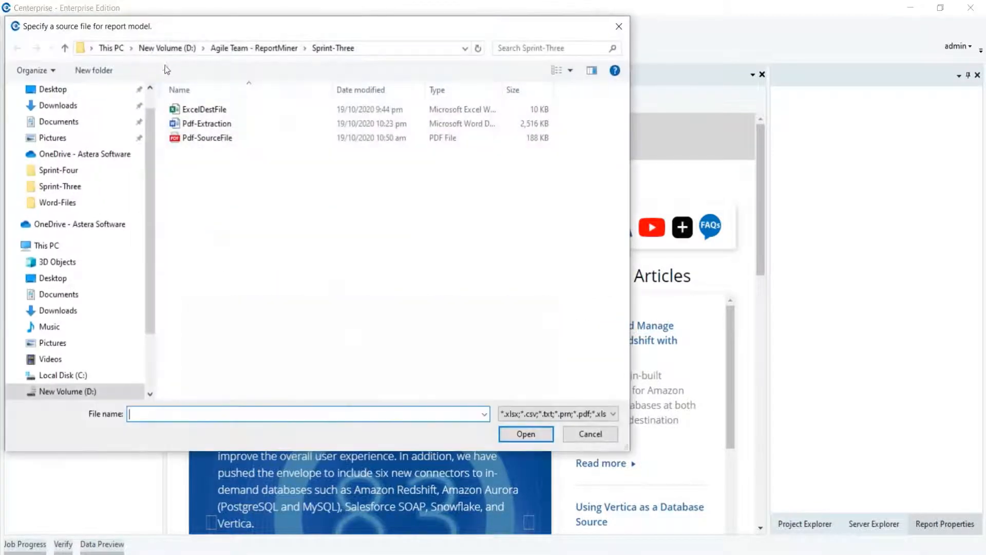
left_click(231, 144)
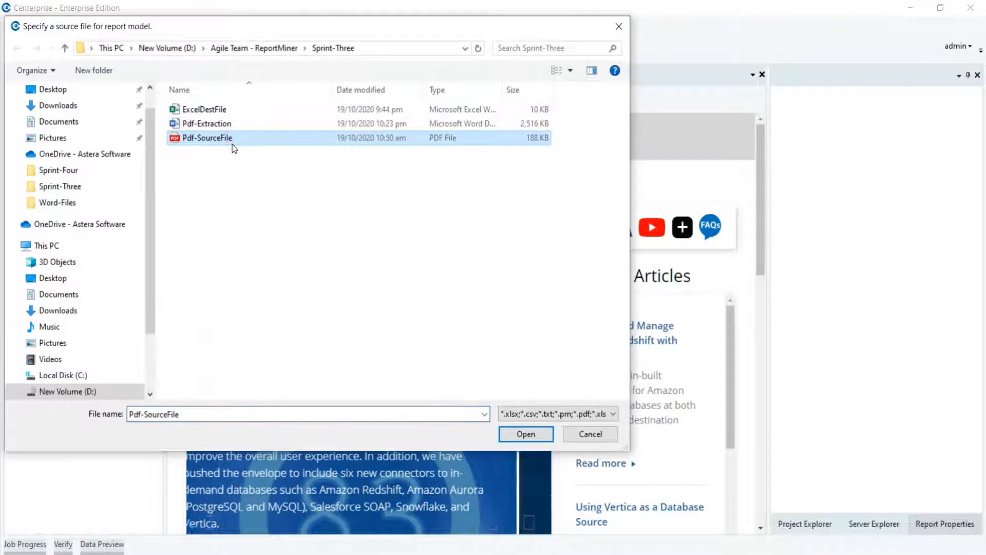
left_click(511, 433)
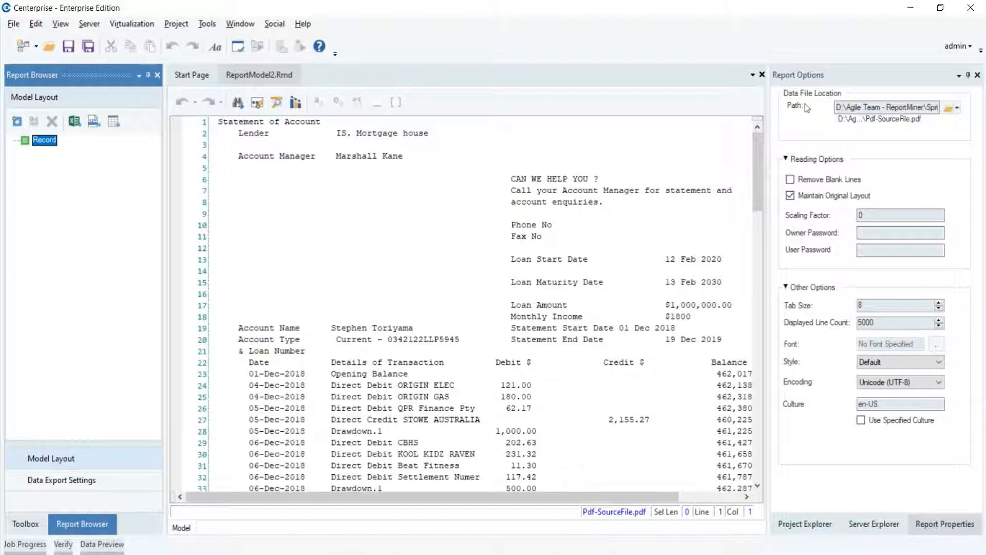
Step: Set the report model's scaling factor to 3 in its reading options
left_click(827, 78)
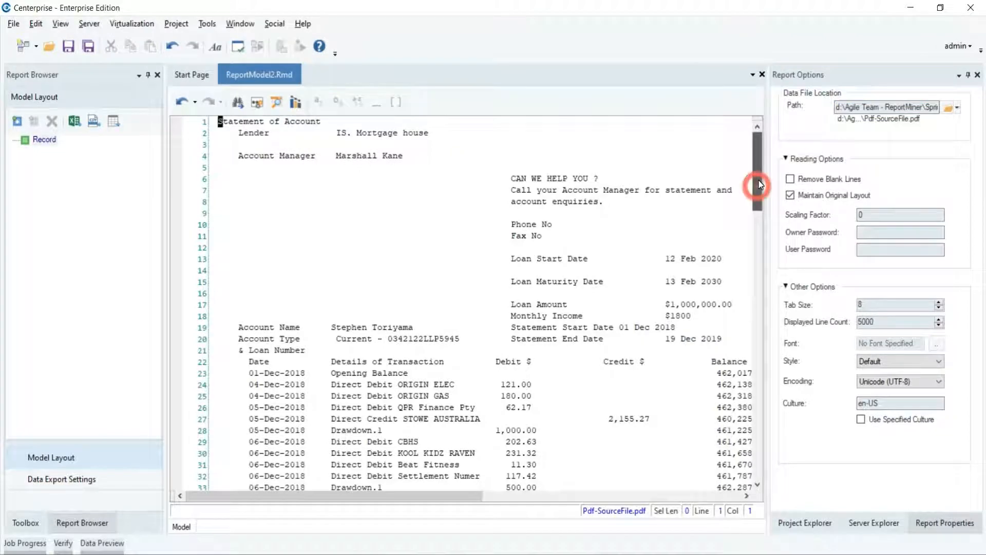
left_click_drag(757, 187, 754, 301)
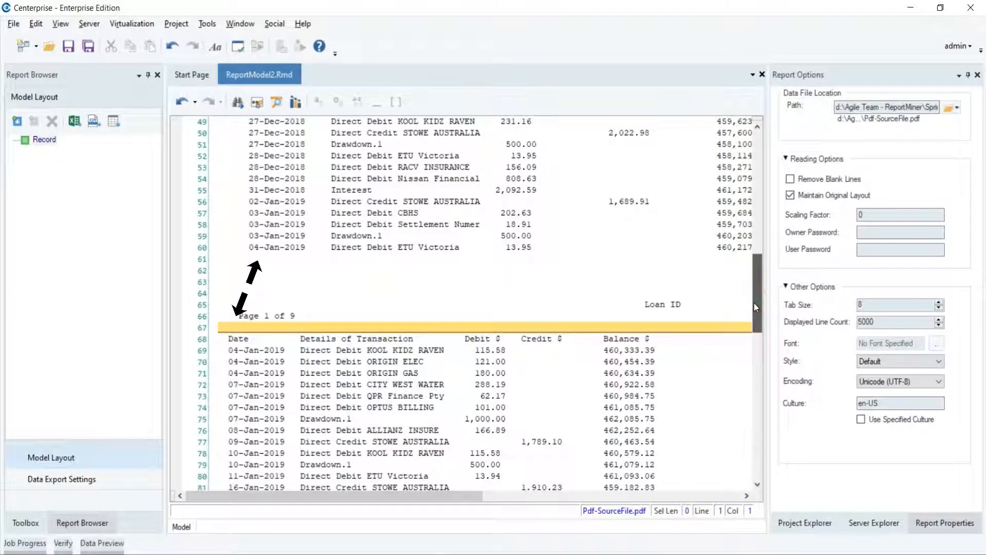
left_click(858, 215)
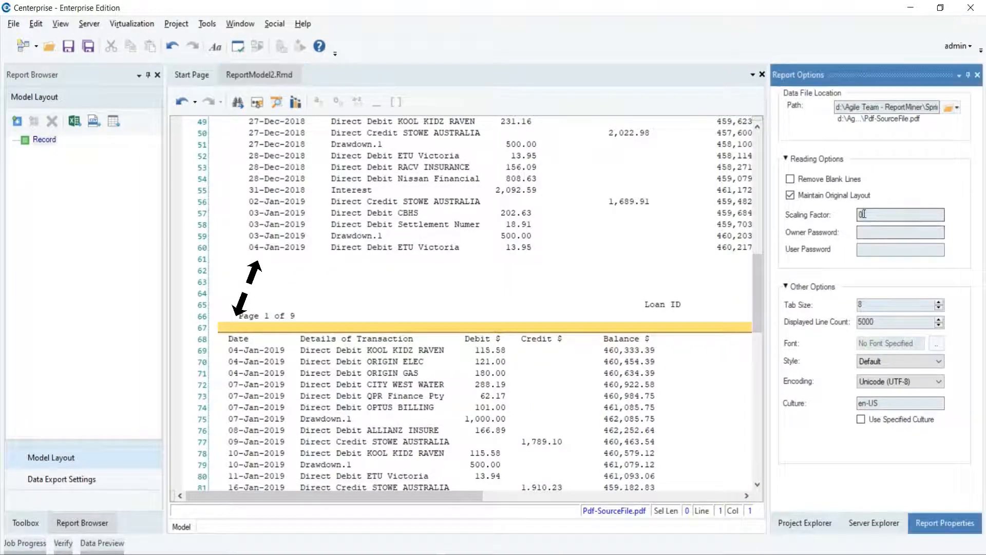
type("3")
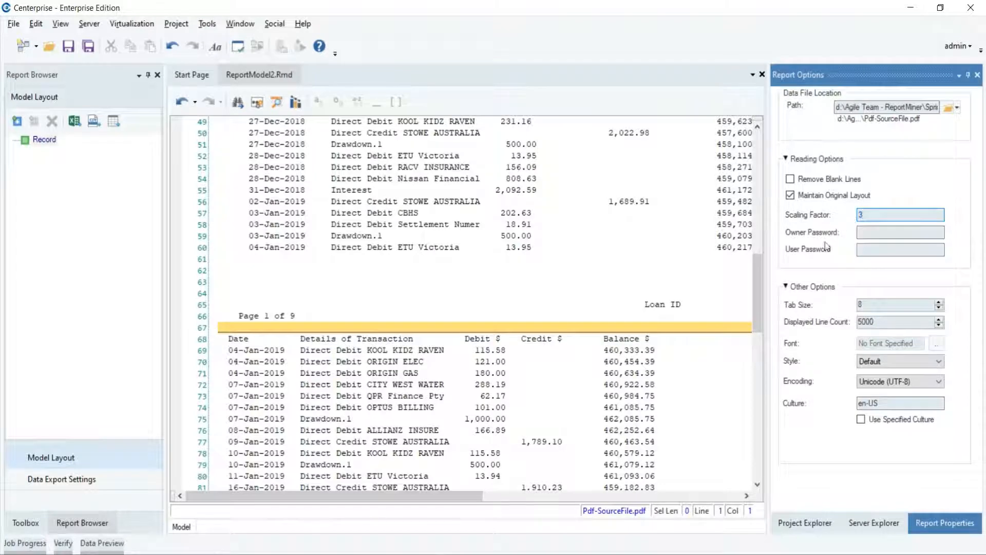
left_click(731, 285)
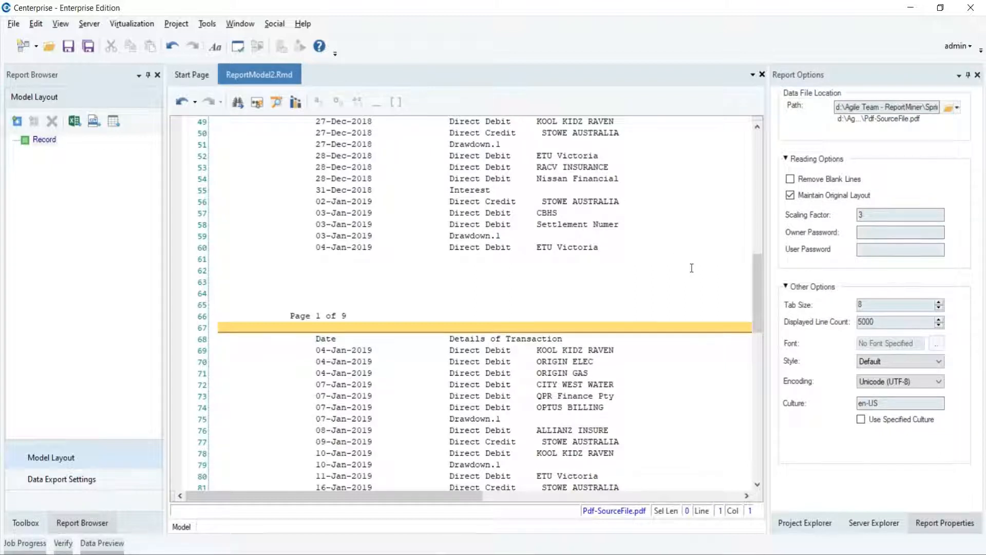
Step: Add a data region under the Record node of the model layout
left_click_drag(756, 307, 756, 198)
left_click(45, 141)
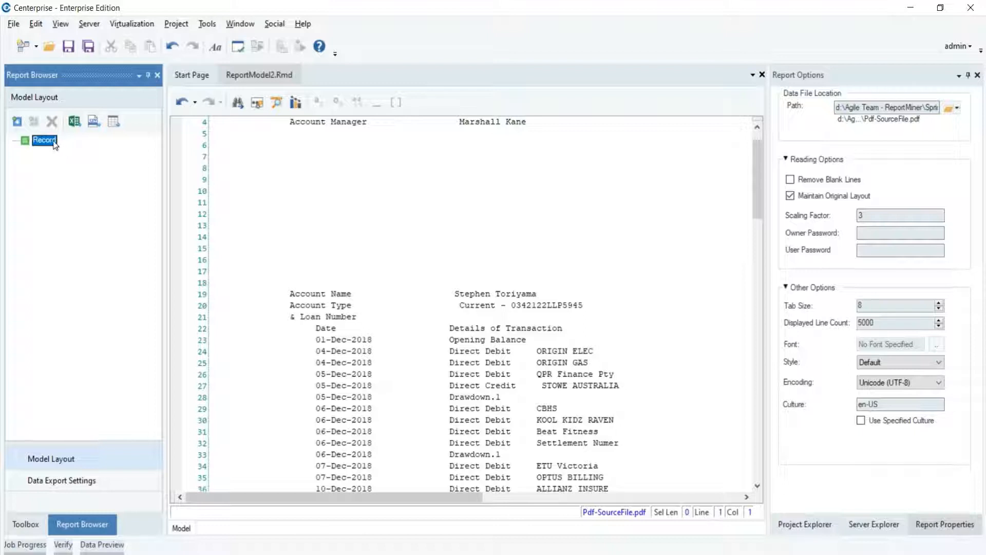
right_click(65, 152)
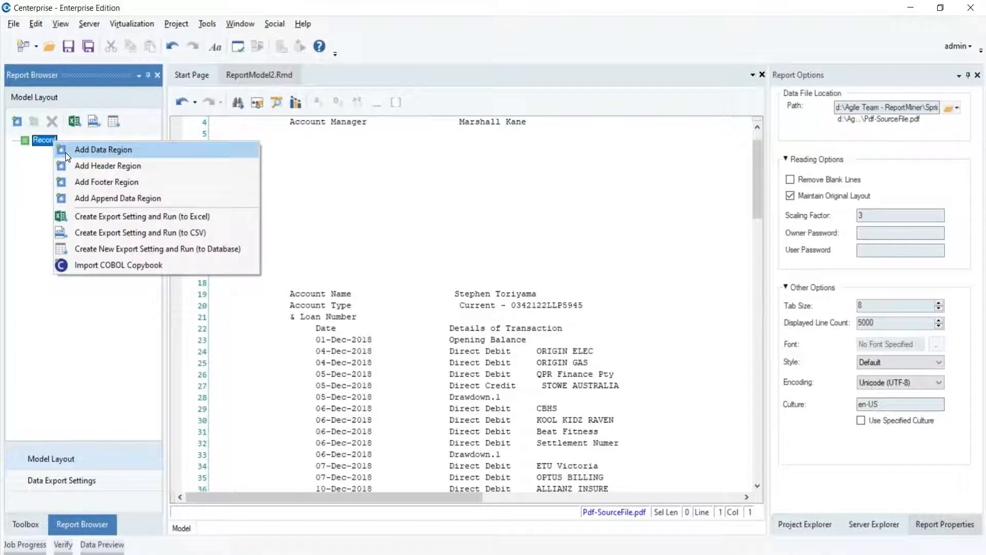
left_click(66, 152)
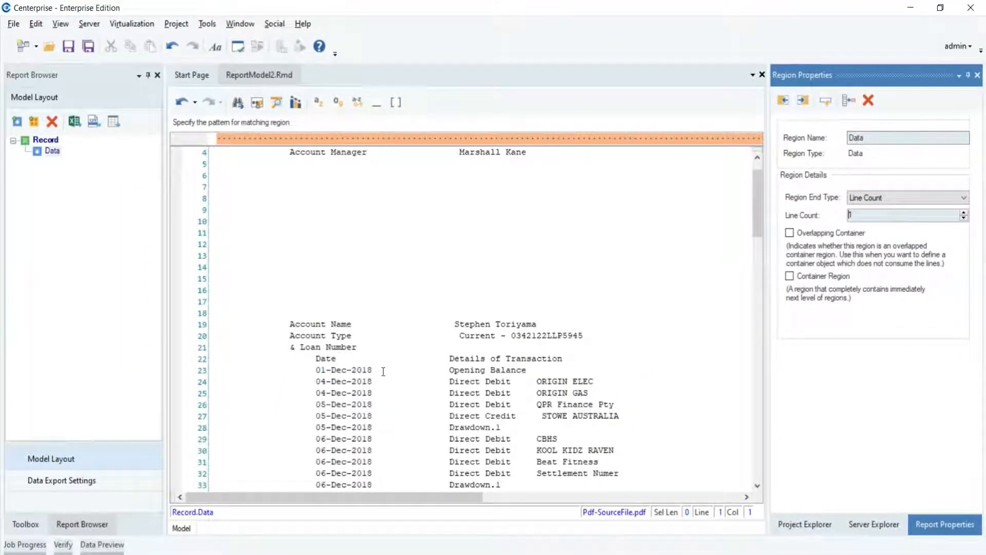
Step: Define the region's matching pattern as two digits, hyphen, three letters, hyphen and four digits, aligned with the transaction dates
left_click(301, 138)
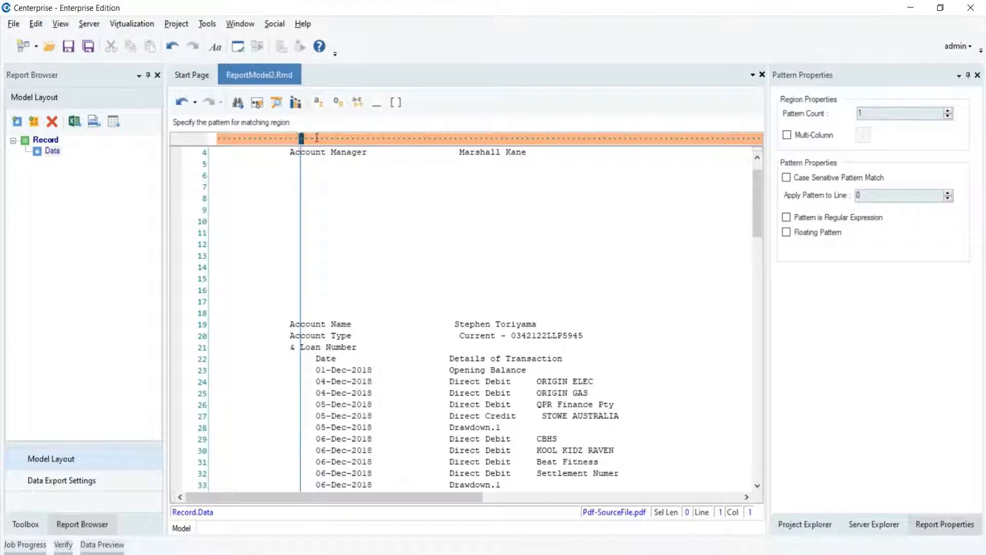
left_click(317, 137)
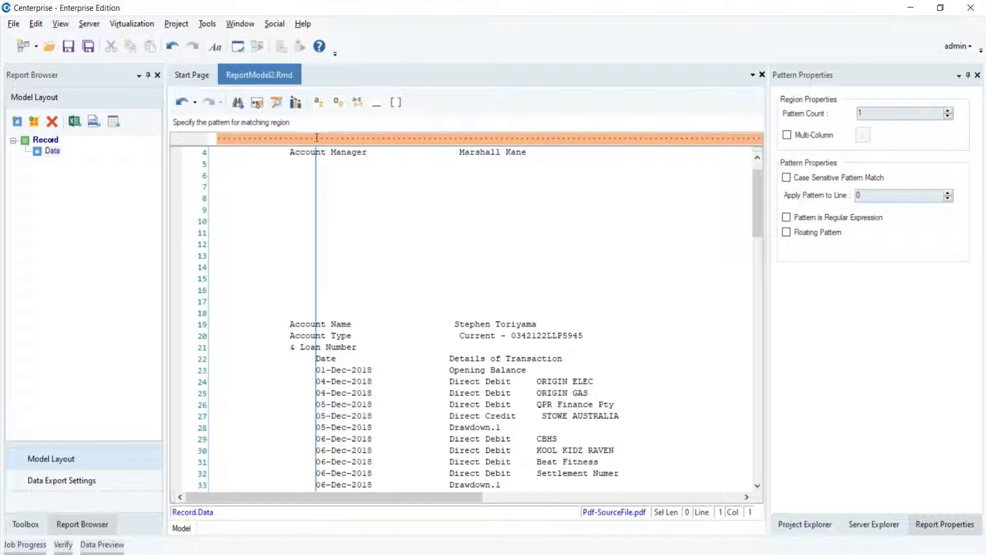
left_click(337, 102)
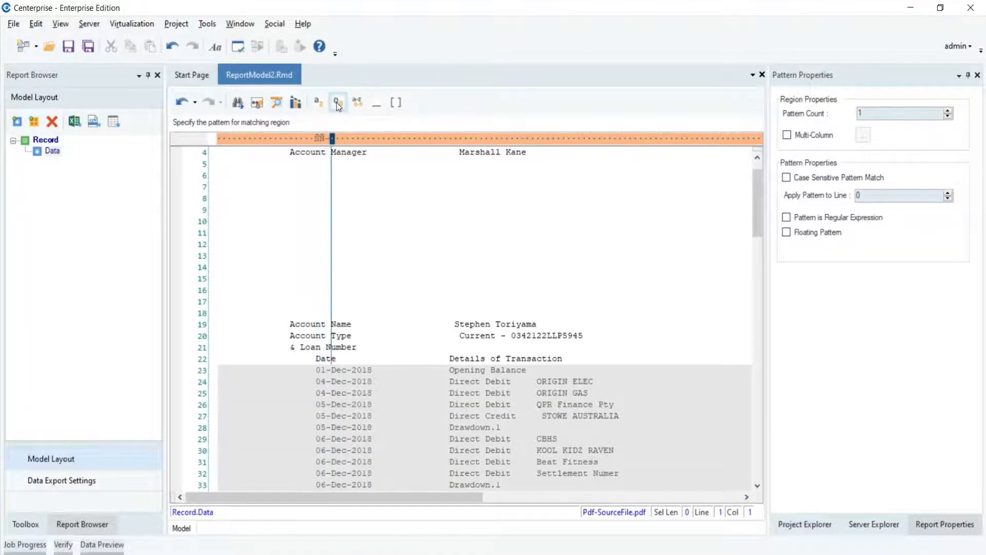
left_click(319, 107)
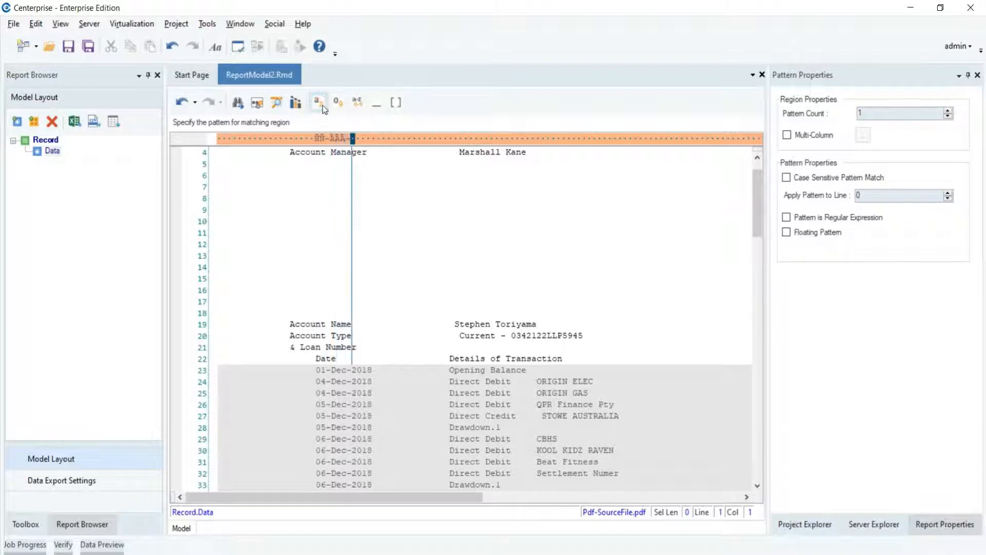
left_click(335, 103)
left_click(334, 103)
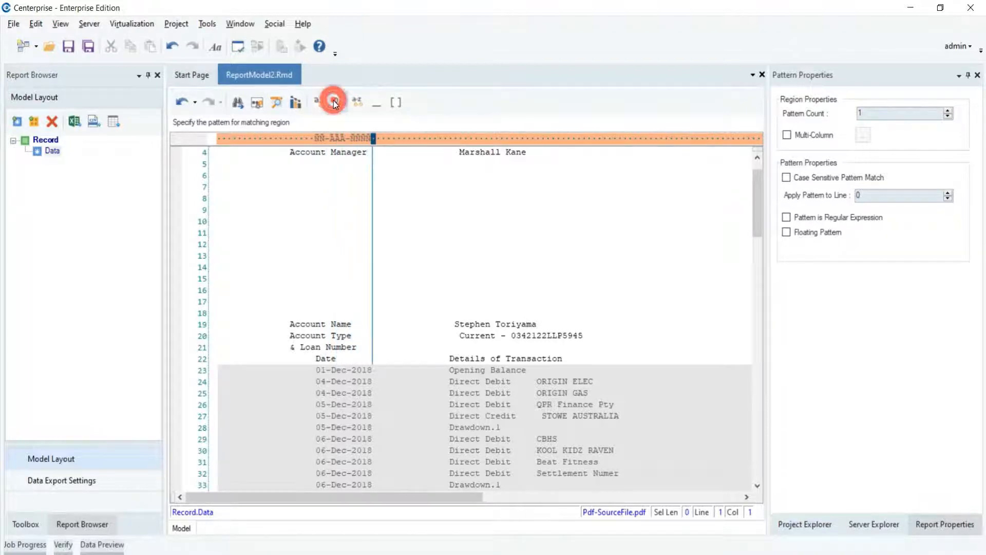
Step: Add a data field covering the date on line 23, the first row of the matched region
left_click_drag(754, 221, 766, 239)
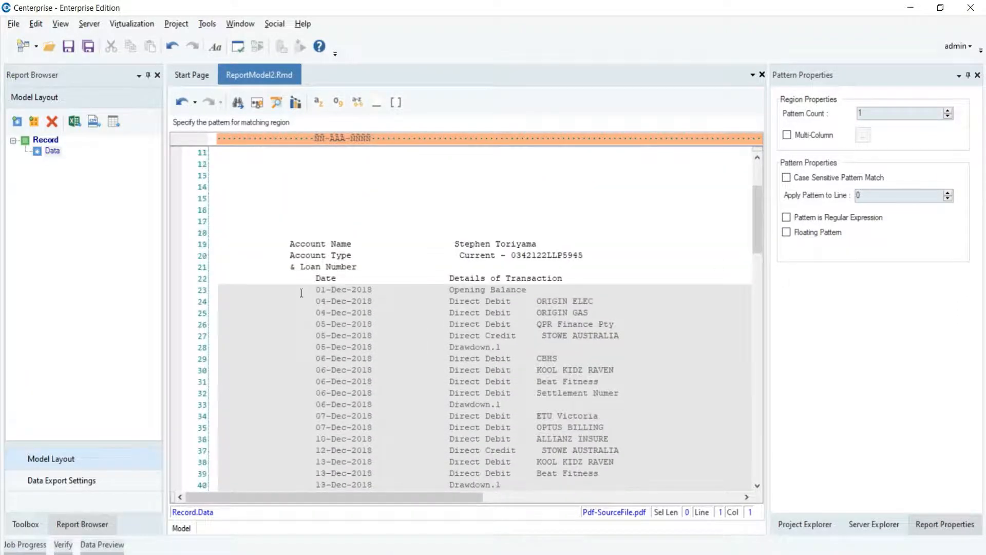
left_click_drag(316, 290, 369, 290)
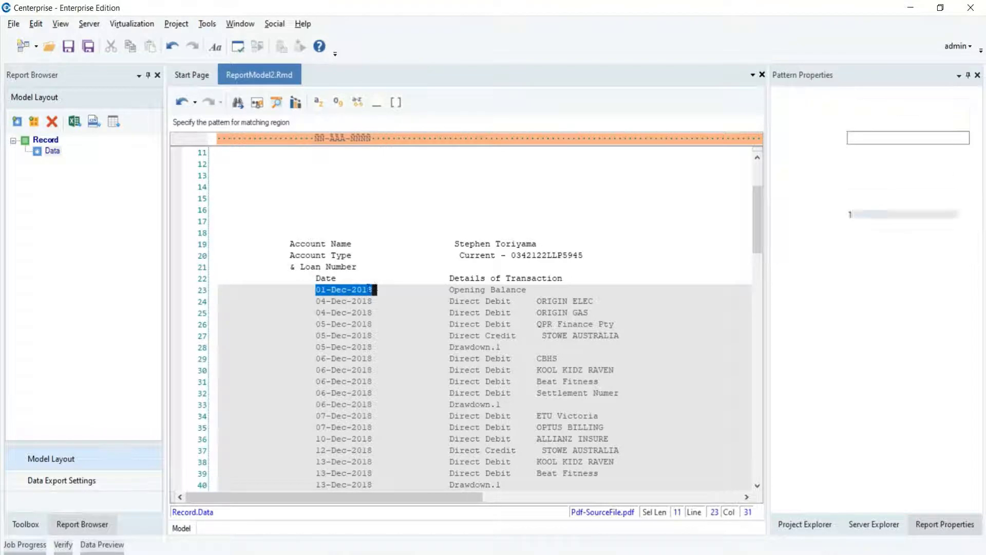
right_click(380, 301)
left_click(381, 300)
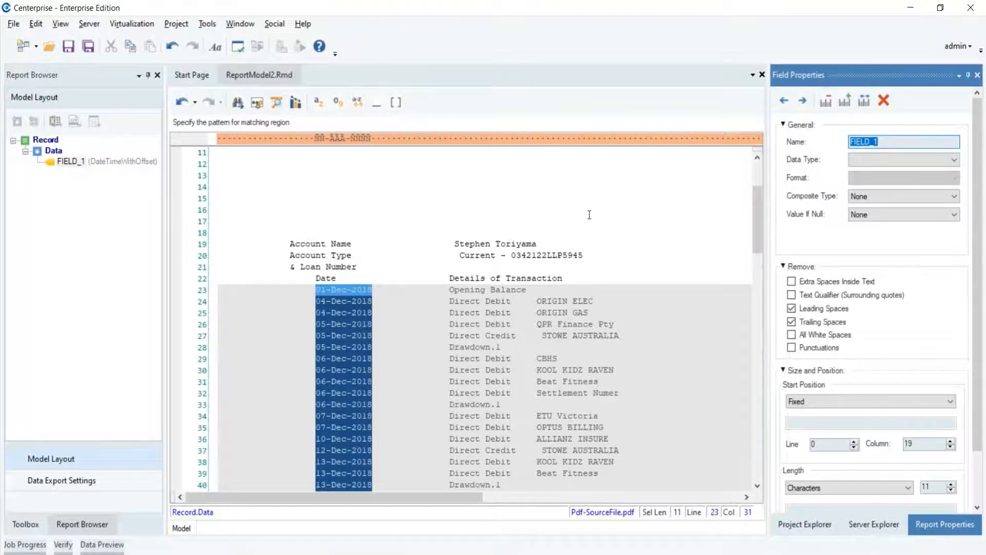
Step: Rename the new transaction date field to Date
left_click(99, 204)
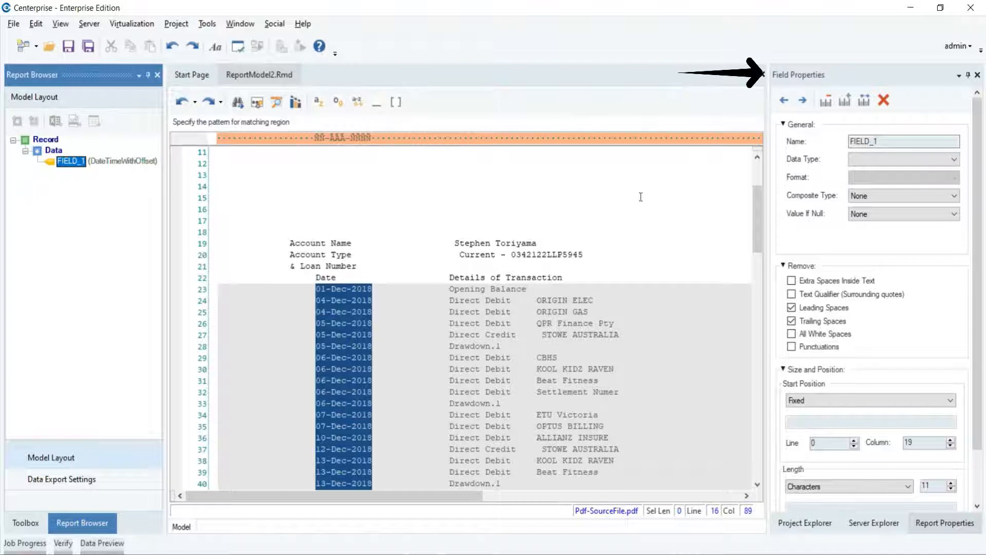
left_click(778, 81)
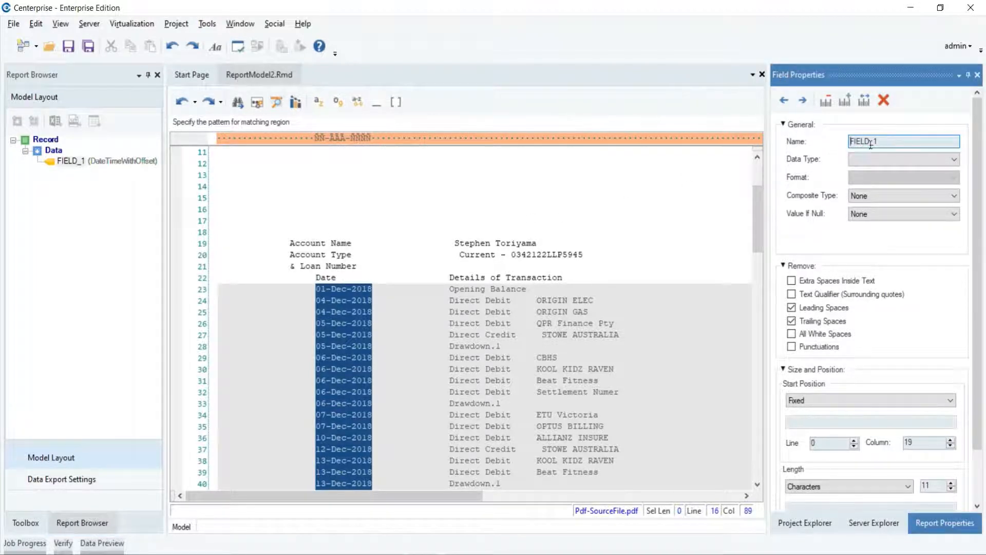
left_click_drag(879, 142, 851, 144)
type("Date")
left_click(725, 251)
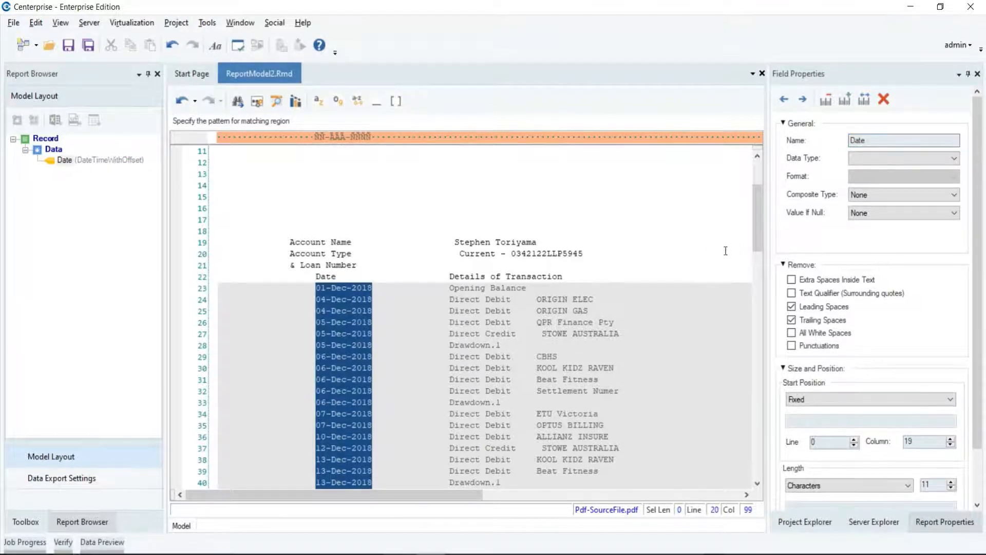
Step: Add a 36-character data field on line 23 covering the Details of Transaction column
left_click(447, 290)
left_click_drag(447, 290, 627, 289)
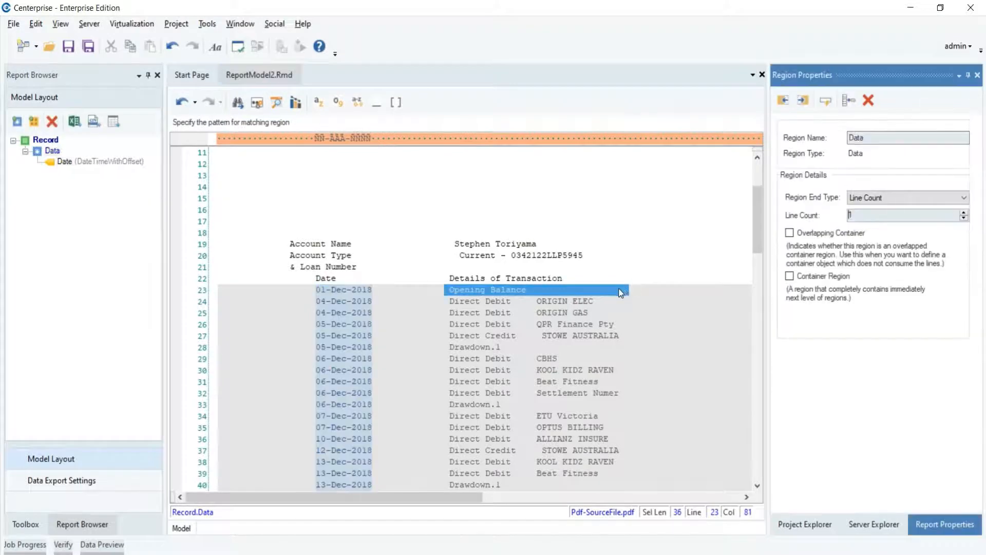
right_click(621, 290)
left_click(663, 298)
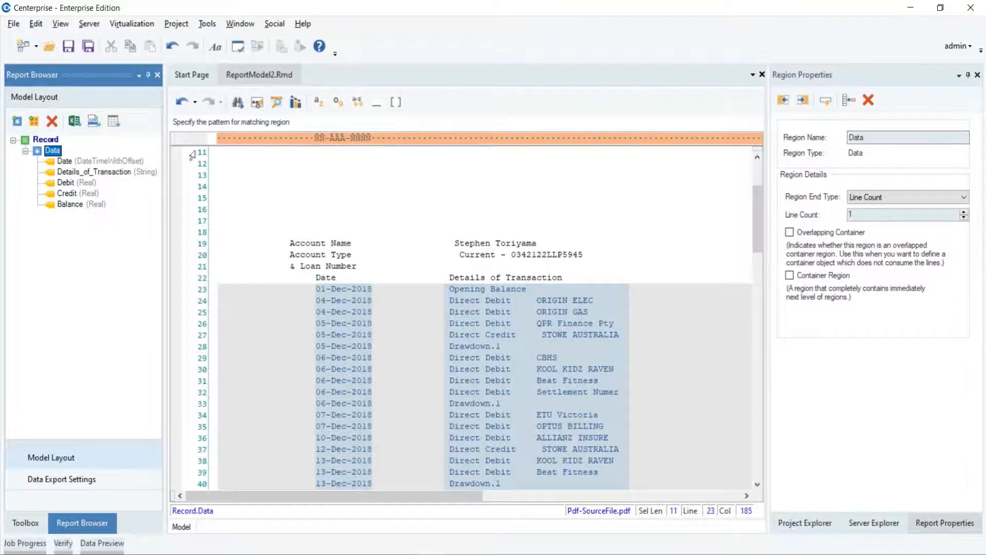
Step: Save the report model in the Sprint-Three folder as Pdf-data-extraction
right_click(272, 76)
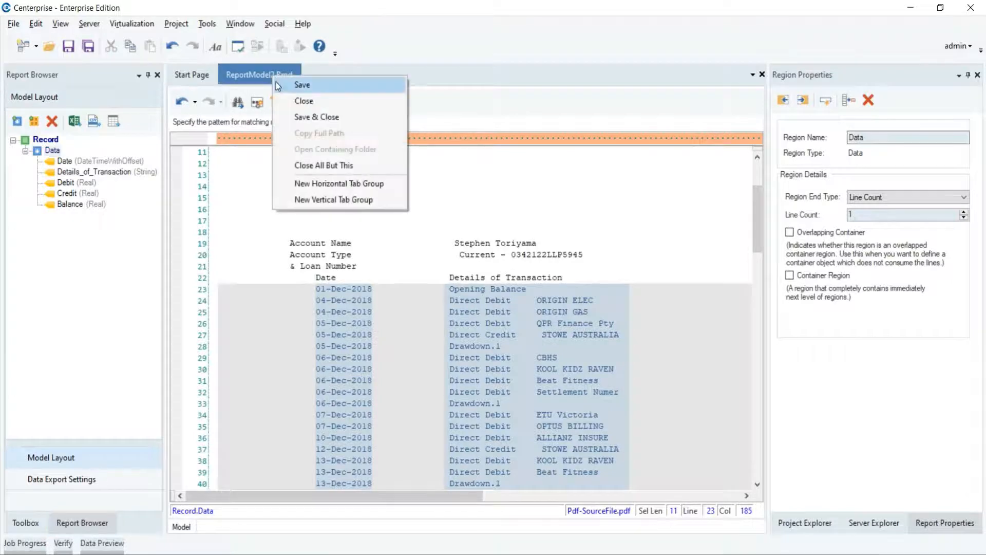
left_click(276, 82)
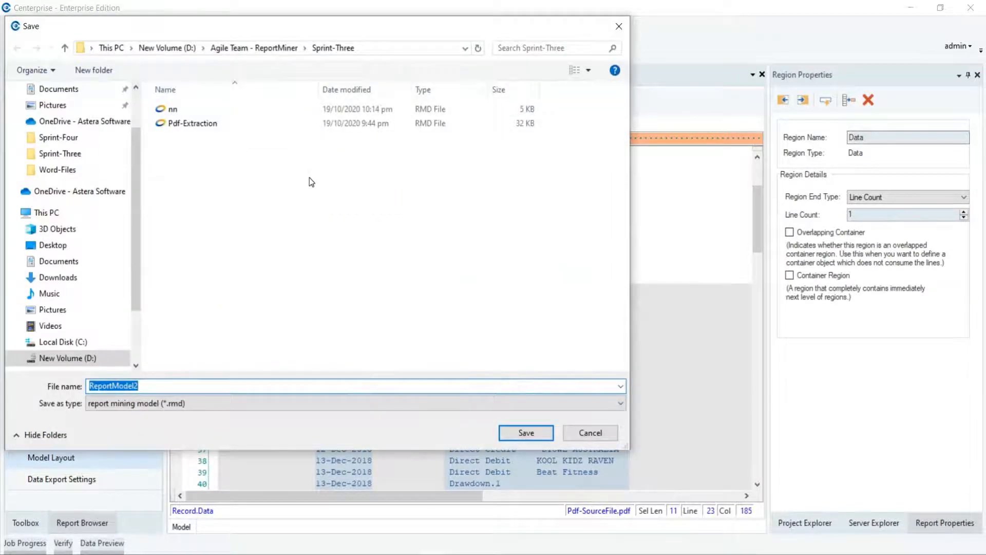
type("Pdf-da")
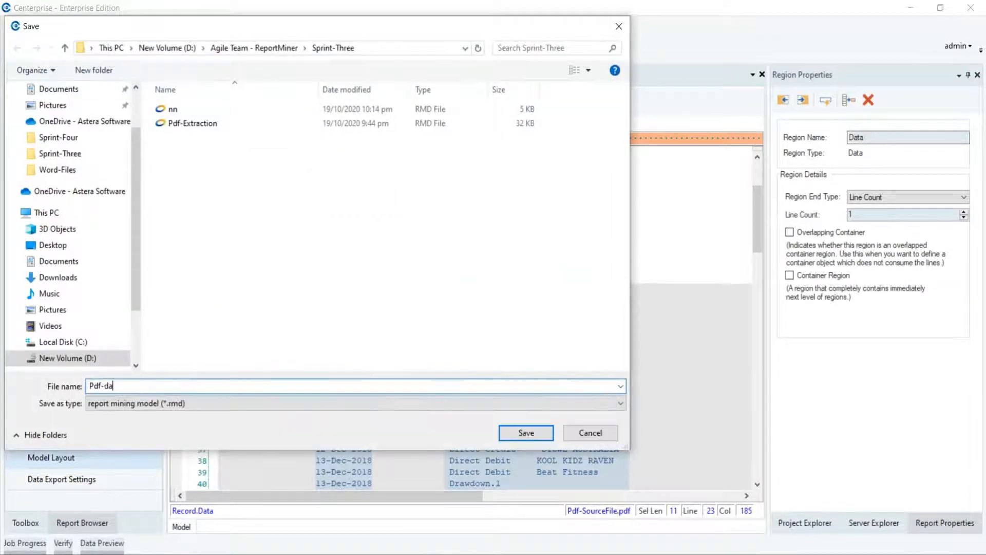
type("ta-extraction")
left_click(507, 435)
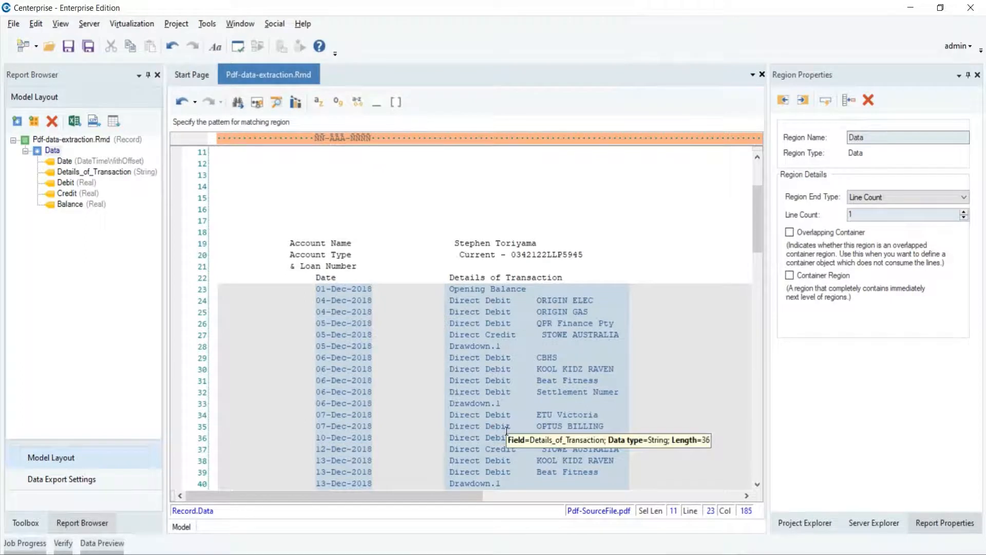
Step: Preview the extracted data in an enlarged view to check the records, and put the preview away
left_click(279, 104)
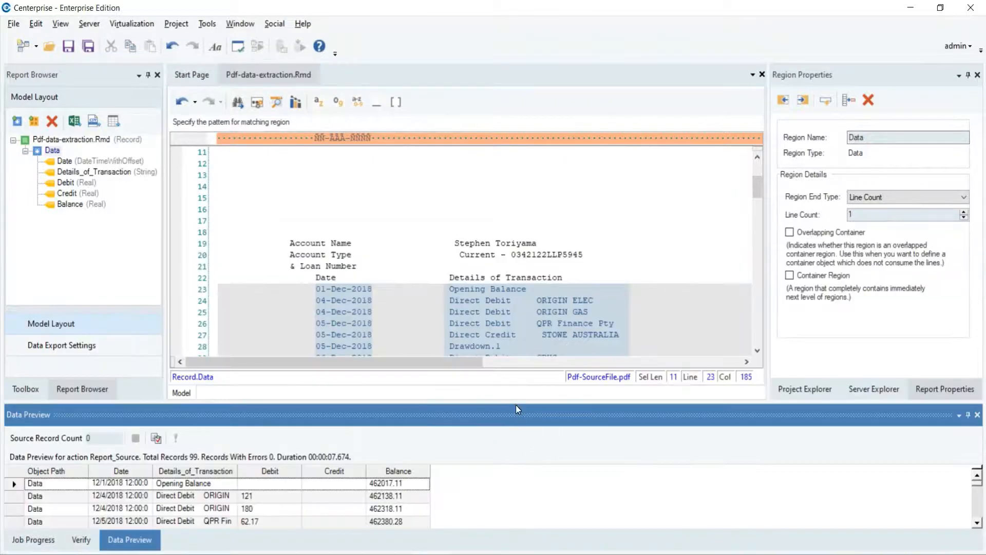
left_click_drag(515, 400, 515, 85)
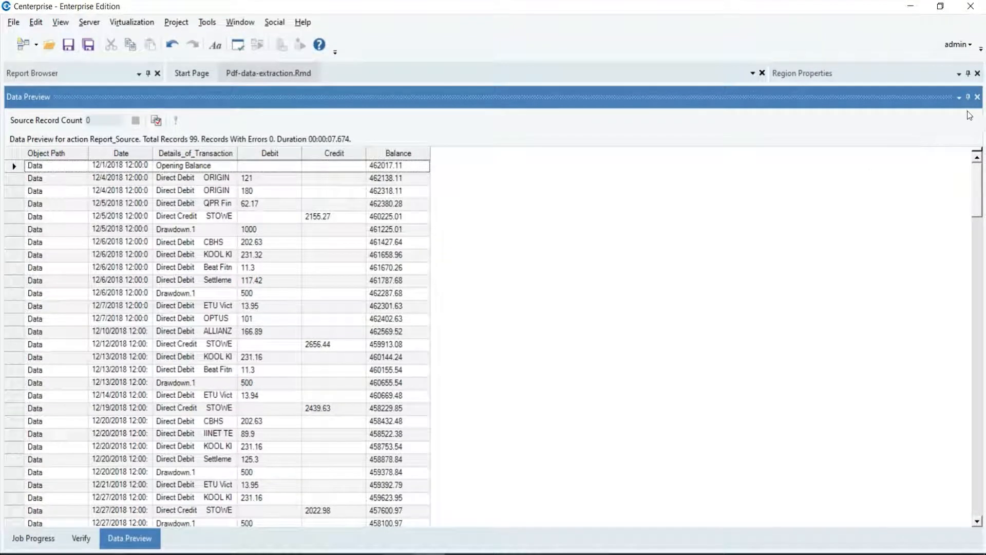
left_click(969, 105)
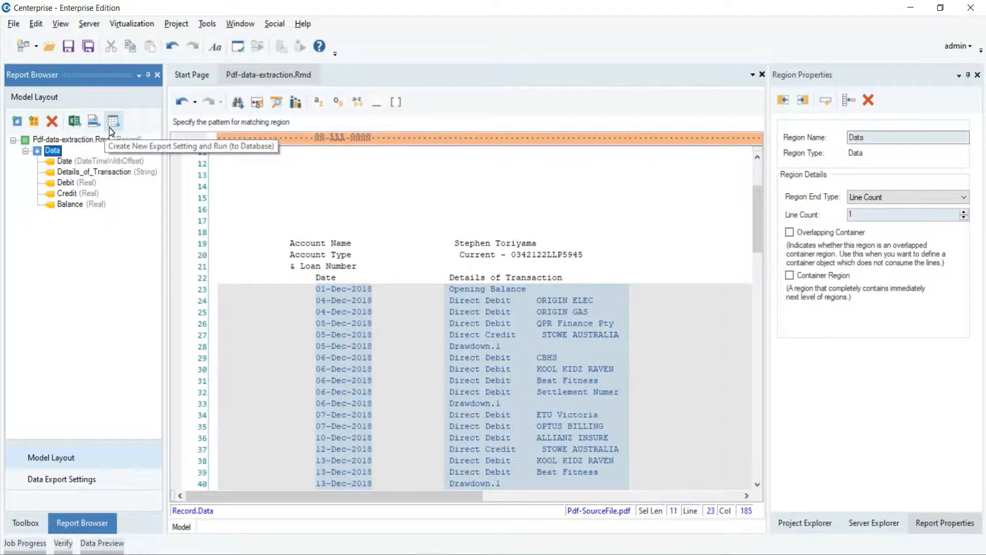
Step: Export the extracted data to an Excel file named ExcelDest in the Sprint-Three folder, with the first row as header
left_click(75, 132)
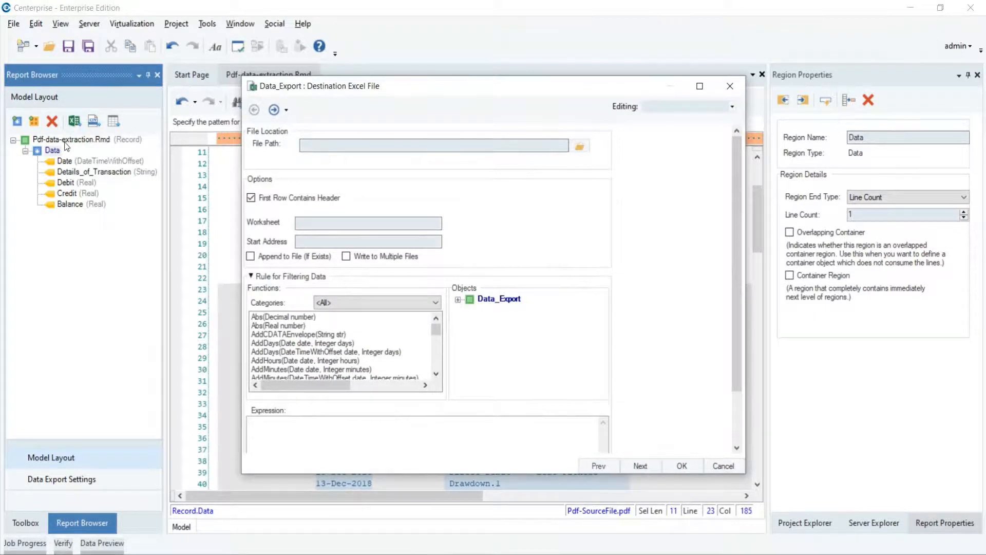
left_click(582, 147)
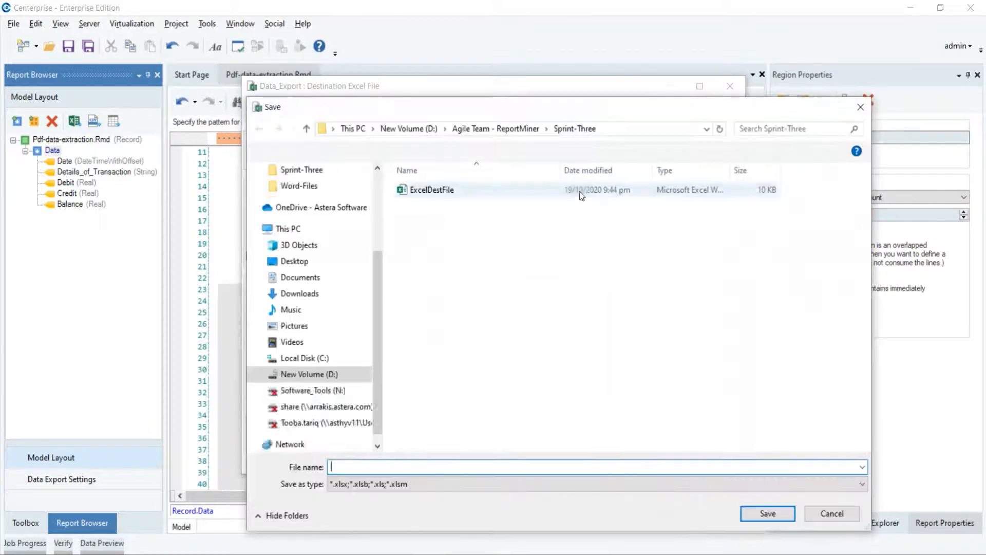
type("Exv")
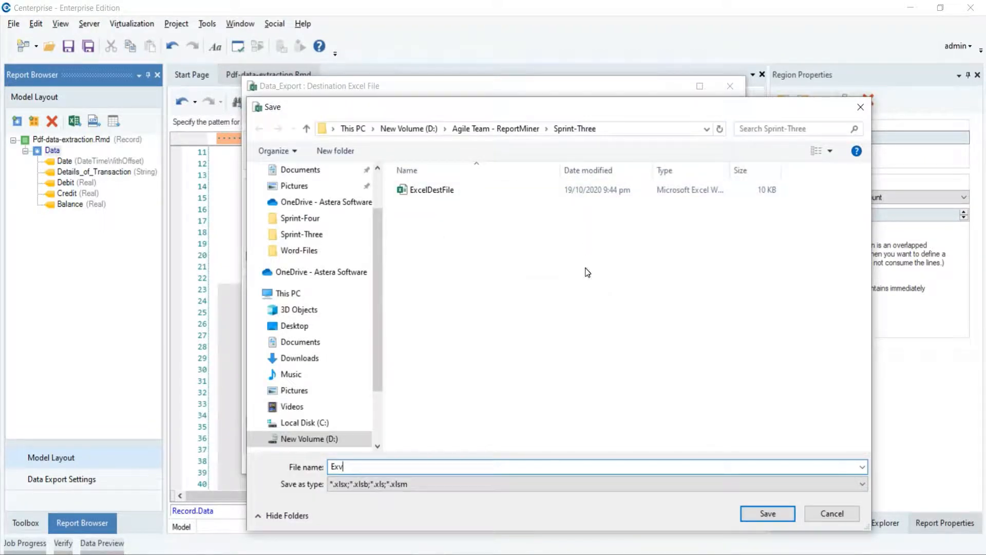
key("BackSpace")
type("celD")
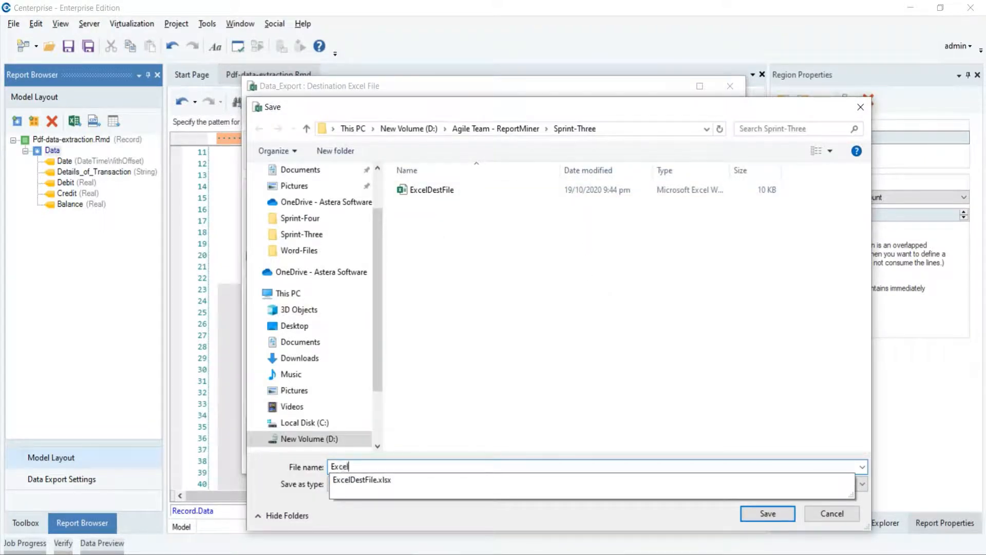
type("est")
left_click(788, 515)
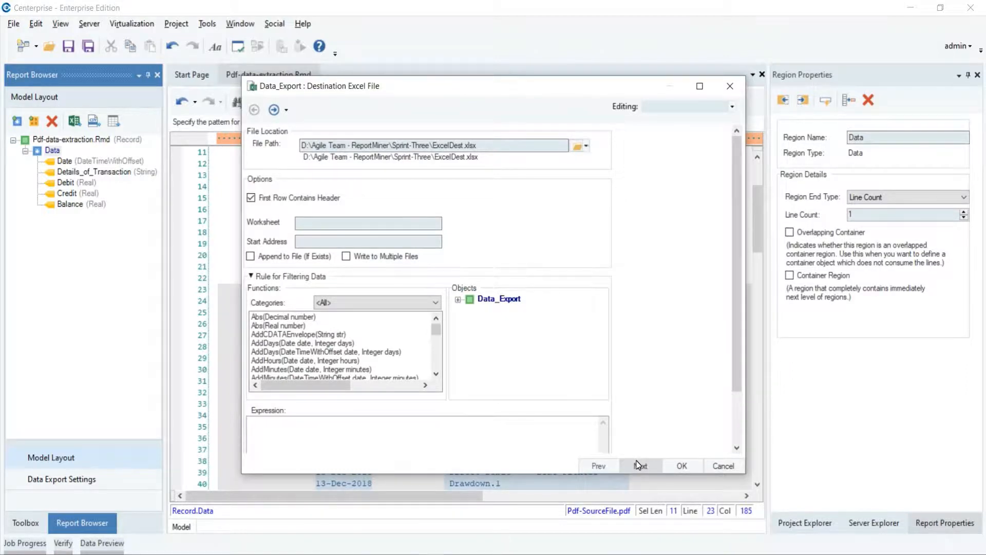
left_click(683, 465)
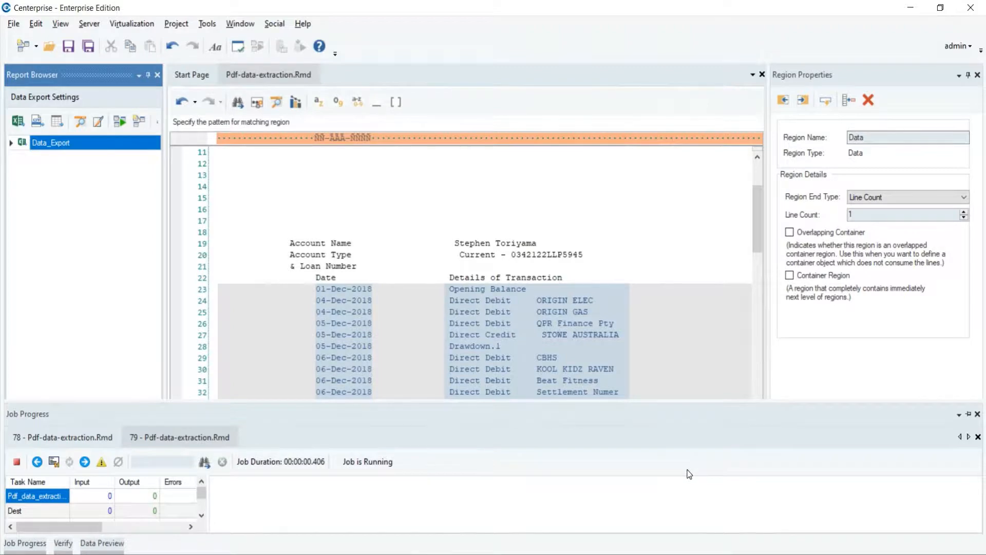
Step: Review the export job's progress log and open the exported ExcelDest.xlsx from it
left_click(969, 414)
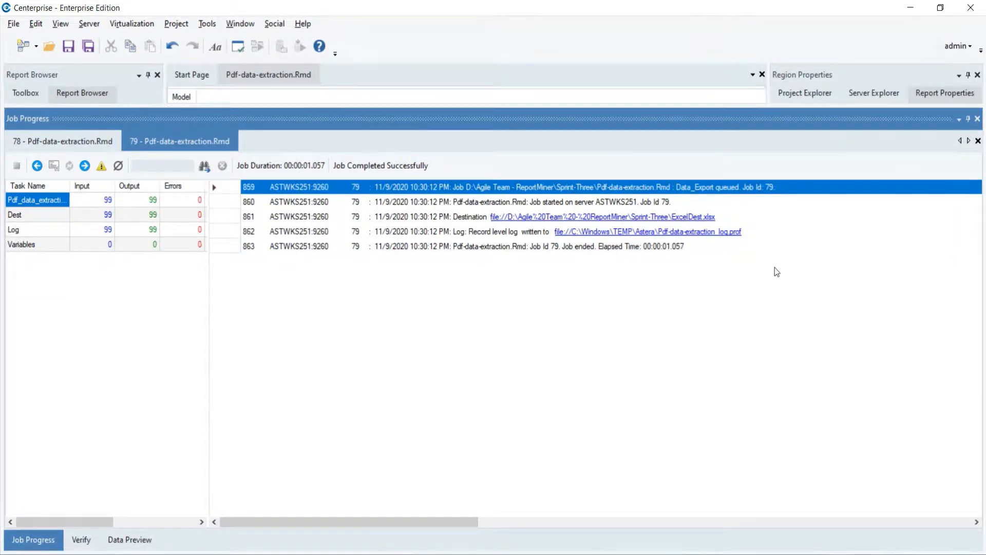
left_click(709, 222)
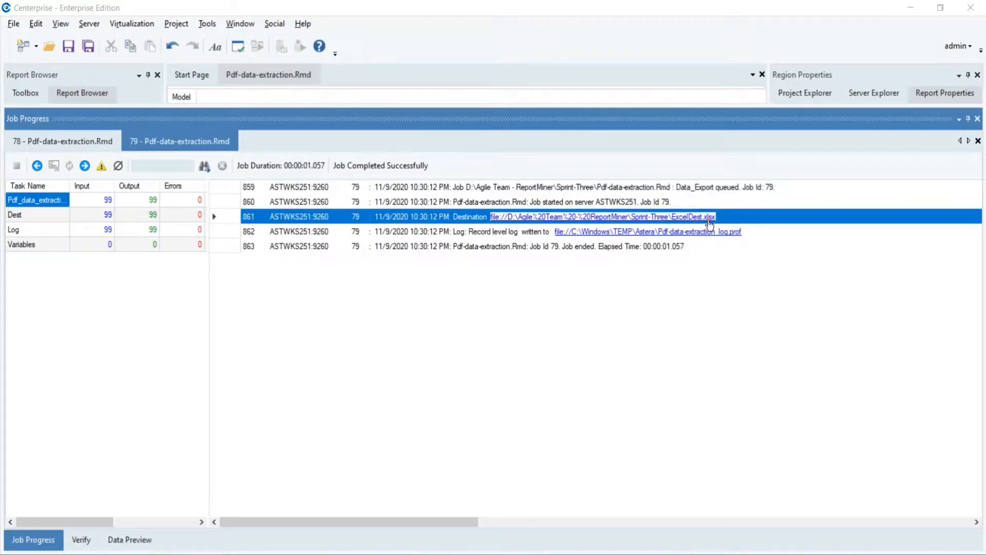